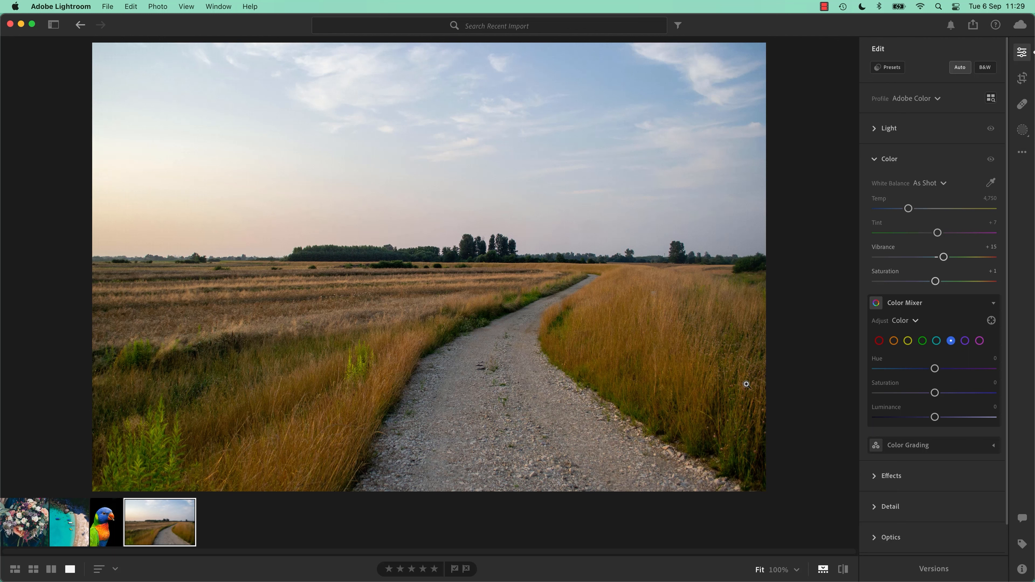
{"action": "left_click", "coordinate": [908, 342]}
{"action": "left_click_drag", "start_coordinate": [890, 370], "coordinate": [913, 369]}
{"action": "key", "text": "super+z"}
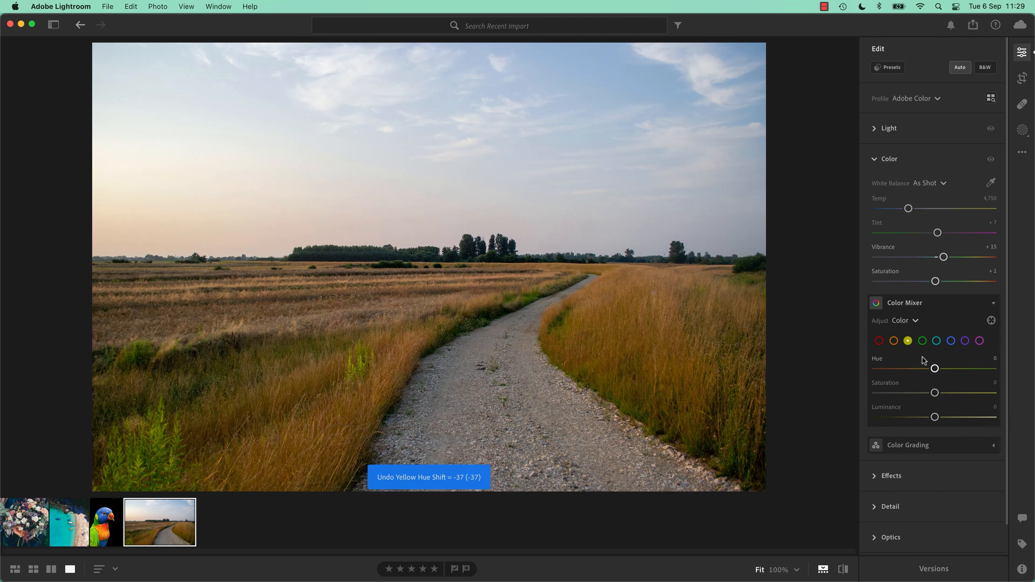
Step: Try shifting the tall grass's hue with the Color Mixer's targeted adjustment tool, and reset the hue
{"action": "left_click", "coordinate": [991, 321]}
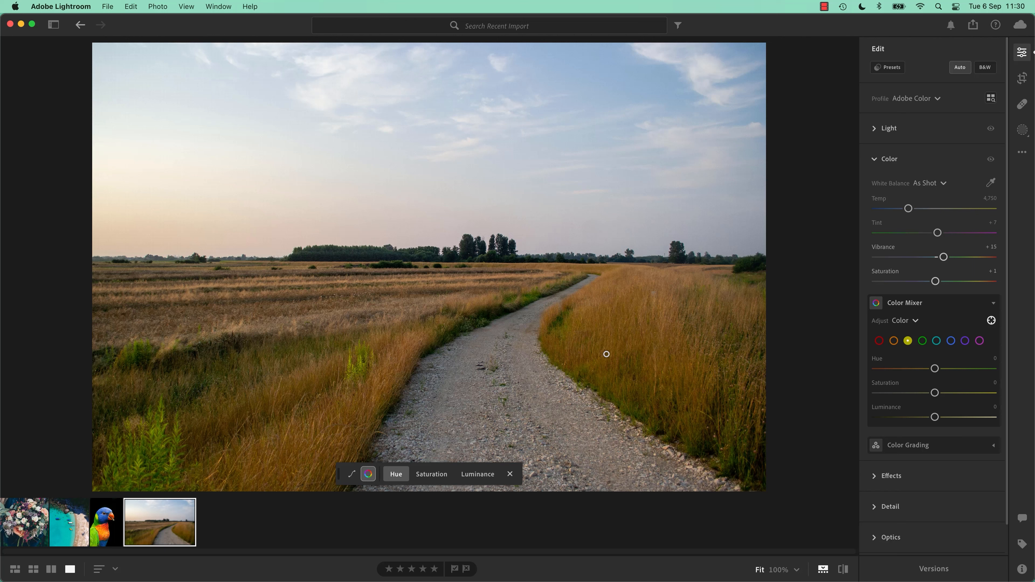
{"action": "mouse_move", "coordinate": [618, 333]}
{"action": "left_click", "coordinate": [617, 333]}
{"action": "mouse_move", "coordinate": [618, 333]}
{"action": "left_mouse_down"}
{"action": "mouse_move", "coordinate": [643, 332]}
{"action": "mouse_move", "coordinate": [588, 333]}
{"action": "mouse_move", "coordinate": [632, 333]}
{"action": "mouse_move", "coordinate": [622, 333]}
{"action": "left_mouse_up"}
{"action": "left_click_drag", "start_coordinate": [945, 368], "coordinate": [948, 369]}
{"action": "double_click", "coordinate": [878, 364]}
Step: Shift the sky's blue hue to -24 with the targeted adjustment tool
{"action": "left_click", "coordinate": [590, 79]}
{"action": "mouse_move", "coordinate": [590, 79]}
{"action": "left_mouse_down"}
{"action": "mouse_move", "coordinate": [543, 78]}
{"action": "mouse_move", "coordinate": [623, 79]}
{"action": "mouse_move", "coordinate": [581, 79]}
{"action": "left_mouse_up"}
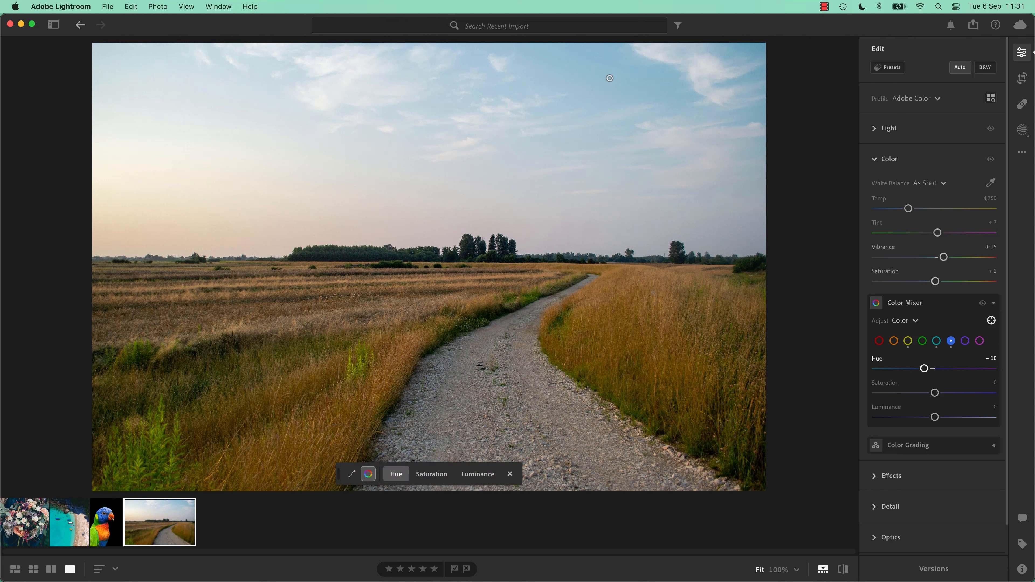
{"action": "mouse_move", "coordinate": [604, 90]}
{"action": "left_mouse_down"}
{"action": "mouse_move", "coordinate": [583, 89]}
{"action": "mouse_move", "coordinate": [601, 90]}
{"action": "left_mouse_up"}
Step: Raise the sky's blue saturation to +45 with targeted adjustment and close the tool
{"action": "left_click", "coordinate": [430, 474]}
{"action": "left_click_drag", "start_coordinate": [589, 83], "coordinate": [612, 83]}
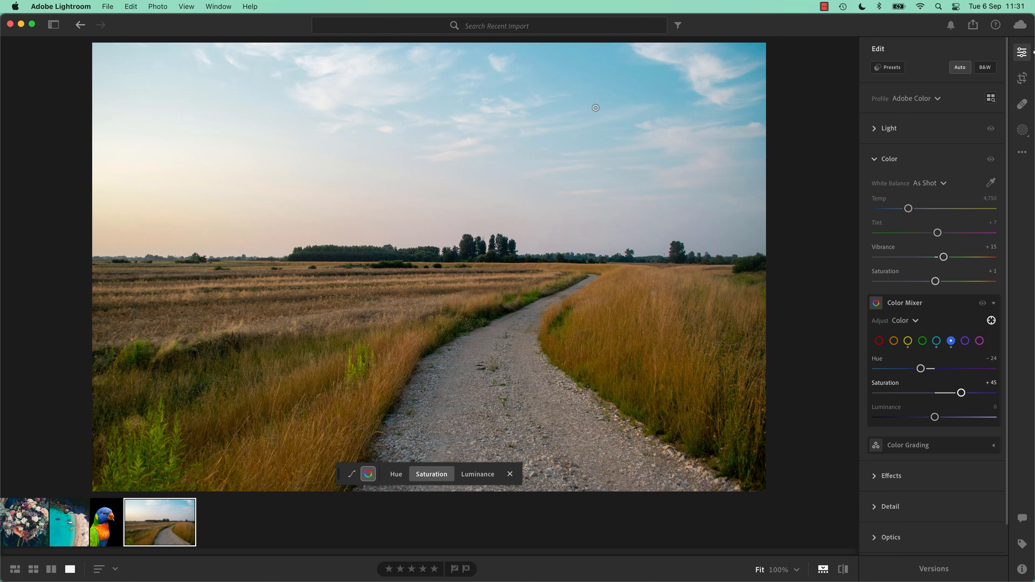
{"action": "left_click", "coordinate": [509, 474]}
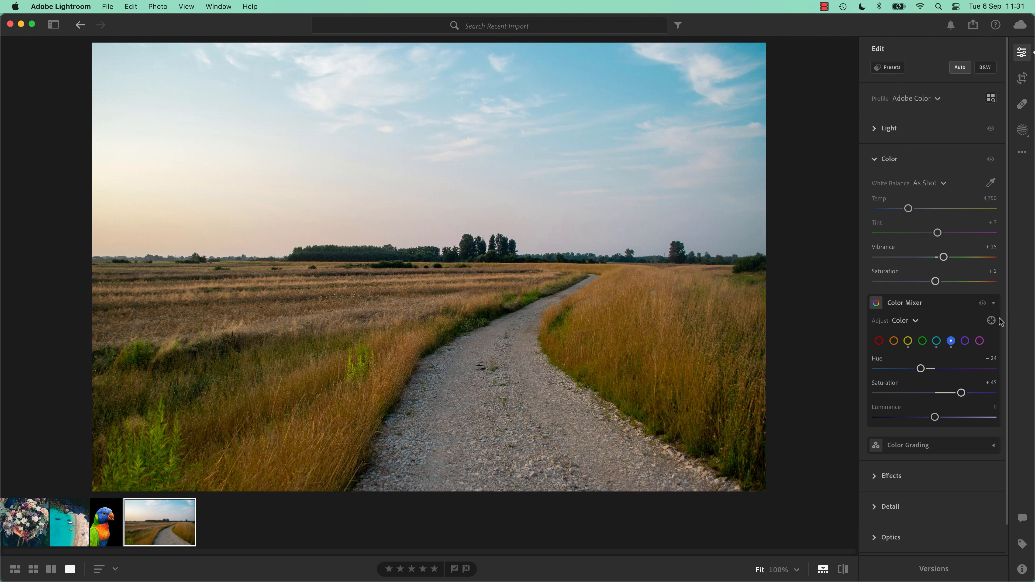
Step: With targeted adjustment, raise the tall grass's luminance to +50 in orange and +47 in yellow, and shift its yellow hue to +23
{"action": "left_click", "coordinate": [991, 321]}
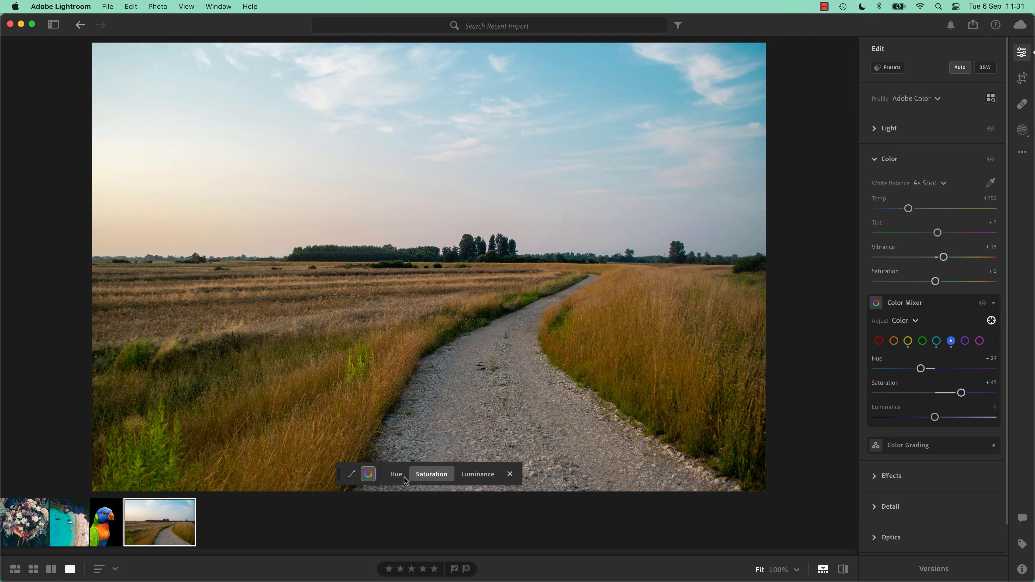
{"action": "left_click", "coordinate": [472, 477]}
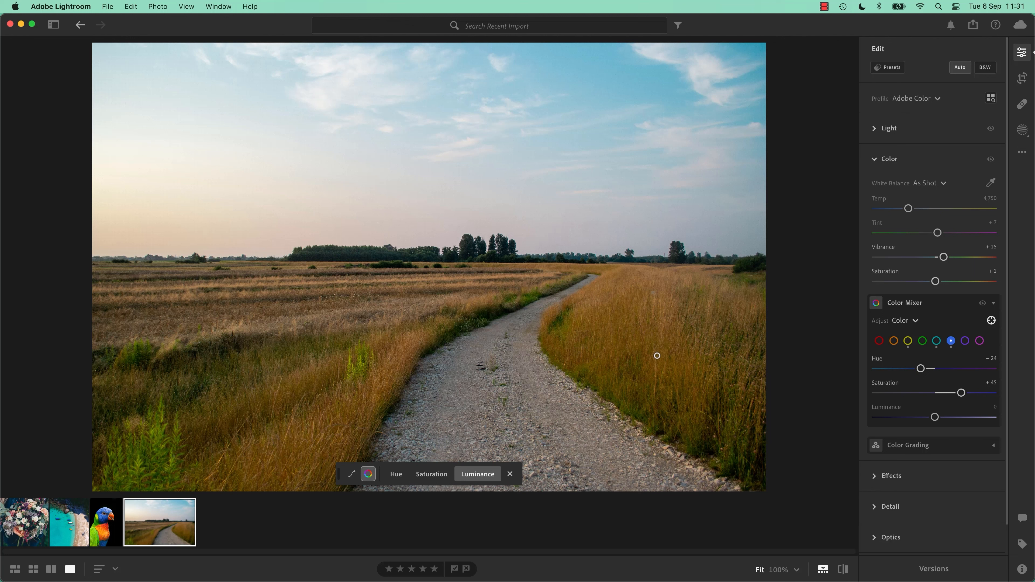
{"action": "mouse_move", "coordinate": [657, 333]}
{"action": "left_click_drag", "start_coordinate": [657, 333], "coordinate": [677, 332]}
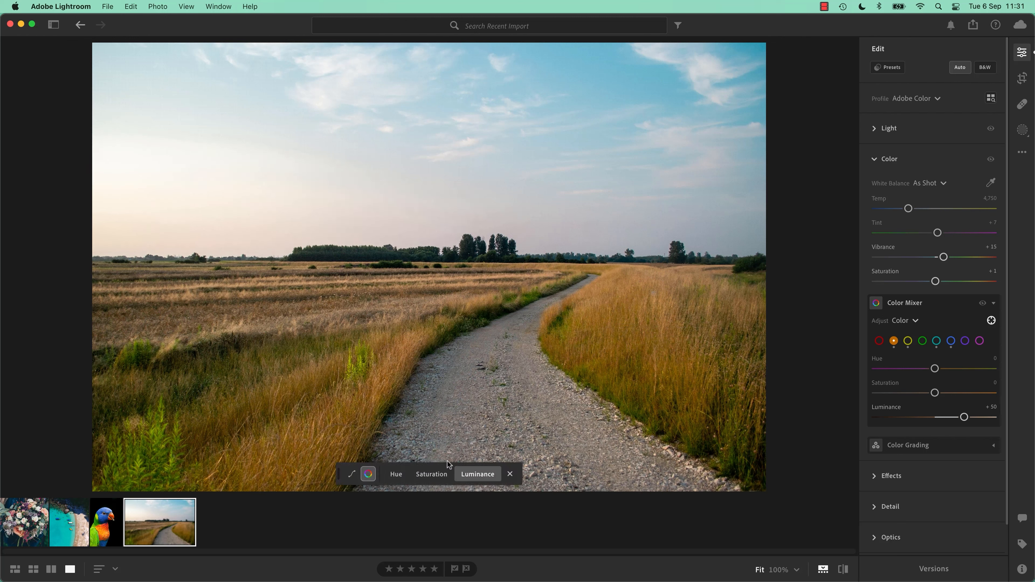
{"action": "left_click", "coordinate": [396, 475]}
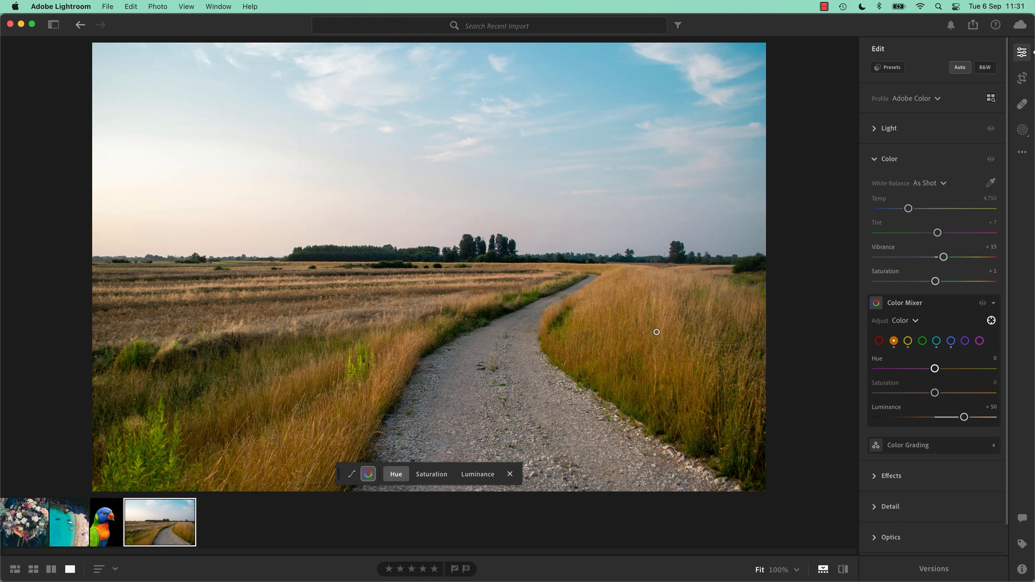
{"action": "mouse_move", "coordinate": [642, 332]}
{"action": "left_mouse_down"}
{"action": "mouse_move", "coordinate": [688, 332]}
{"action": "mouse_move", "coordinate": [644, 332]}
{"action": "mouse_move", "coordinate": [659, 332]}
{"action": "left_mouse_up"}
Step: Try a hue of -12 for the sky's blues and undo the change
{"action": "mouse_move", "coordinate": [586, 78]}
{"action": "left_mouse_down"}
{"action": "mouse_move", "coordinate": [622, 78]}
{"action": "mouse_move", "coordinate": [583, 78]}
{"action": "left_mouse_up"}
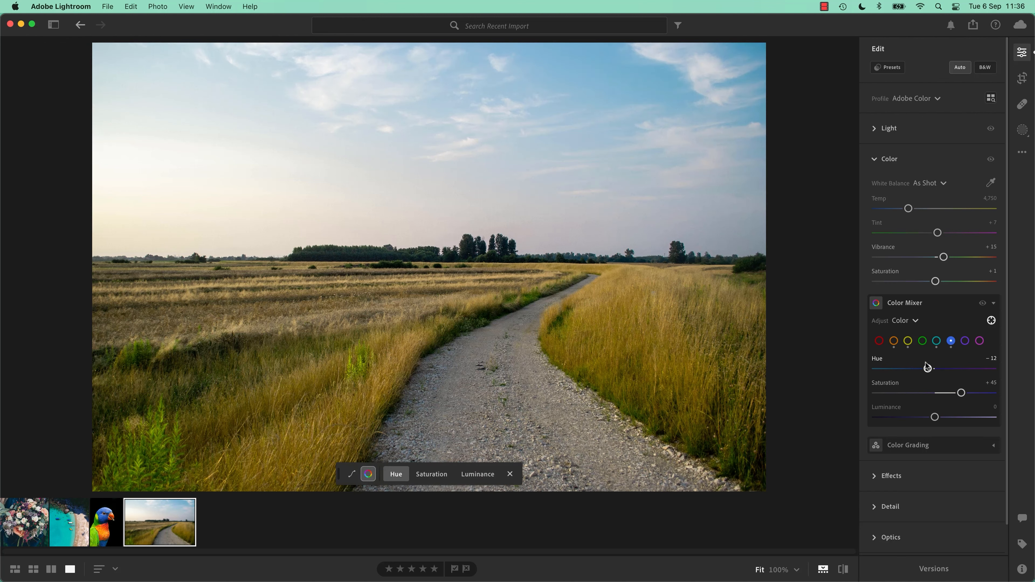
{"action": "key", "text": "super+z"}
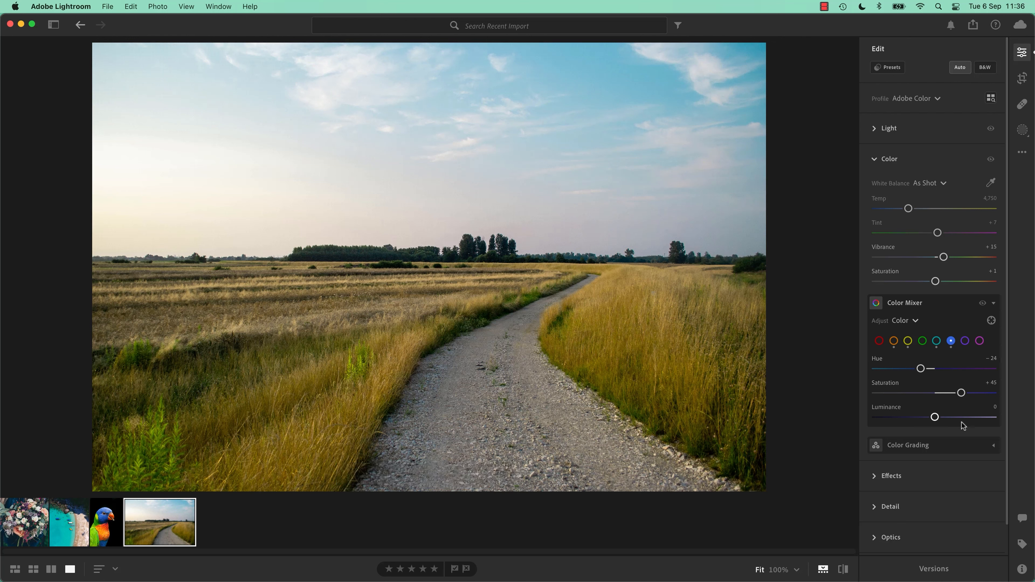
{"action": "left_click", "coordinate": [991, 320]}
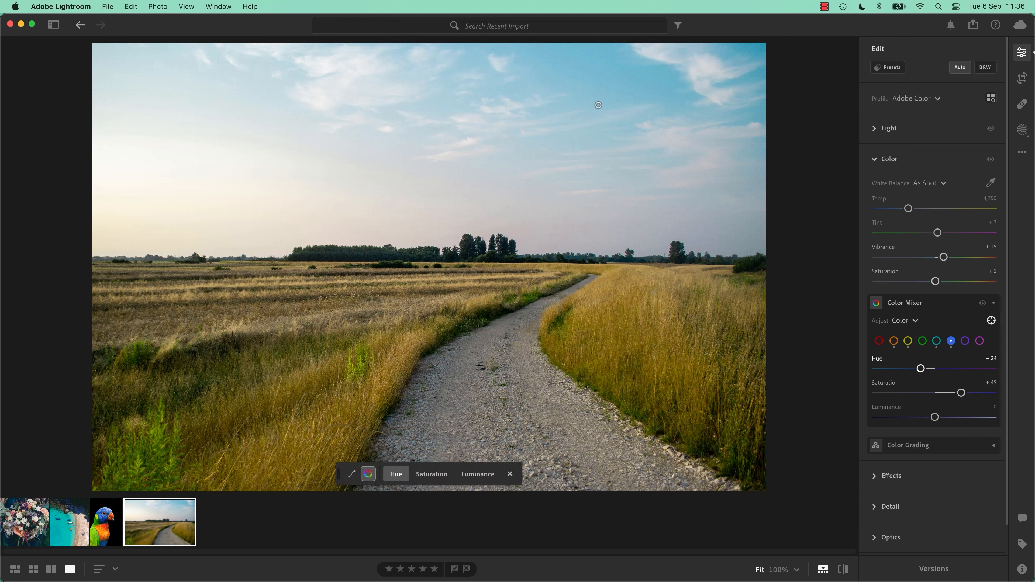
{"action": "left_click", "coordinate": [992, 322]}
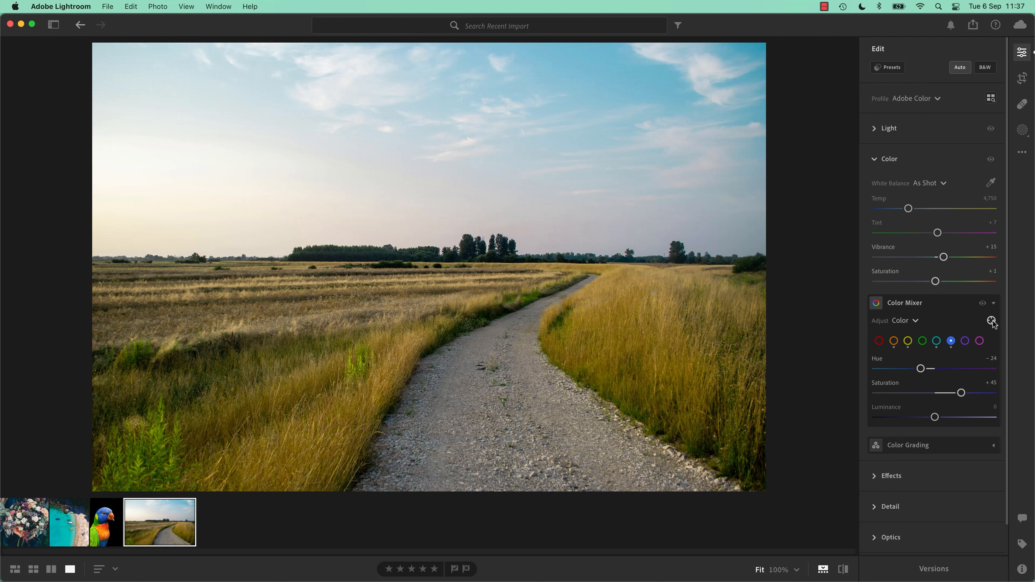
{"action": "left_click", "coordinate": [655, 354]}
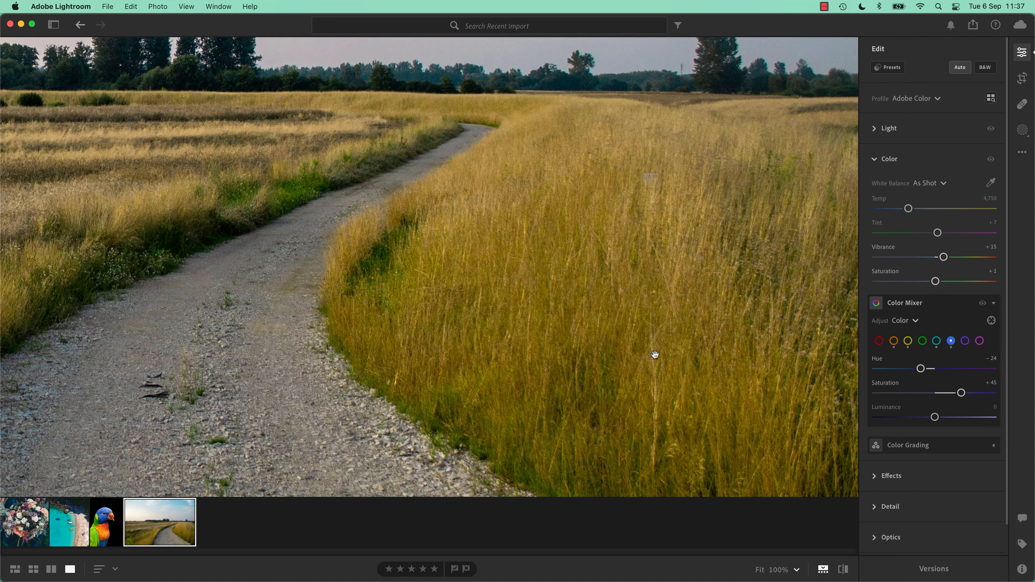
{"action": "left_click", "coordinate": [655, 356]}
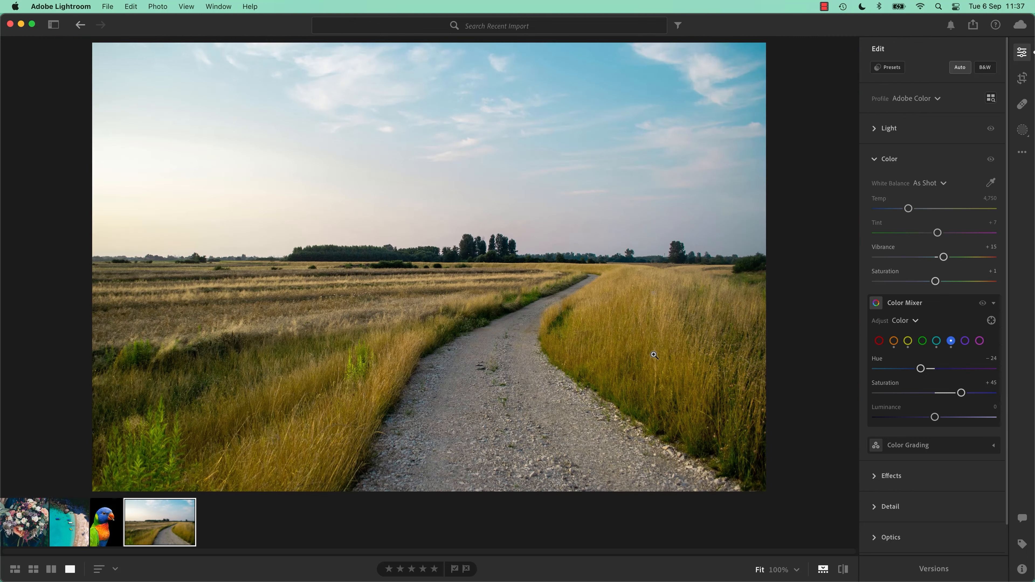
Step: Raise the grass's yellow saturation to +19, and try yellow hue +100 with saturation +92 before undoing those last two changes
{"action": "left_click", "coordinate": [991, 321]}
{"action": "left_click", "coordinate": [652, 357]}
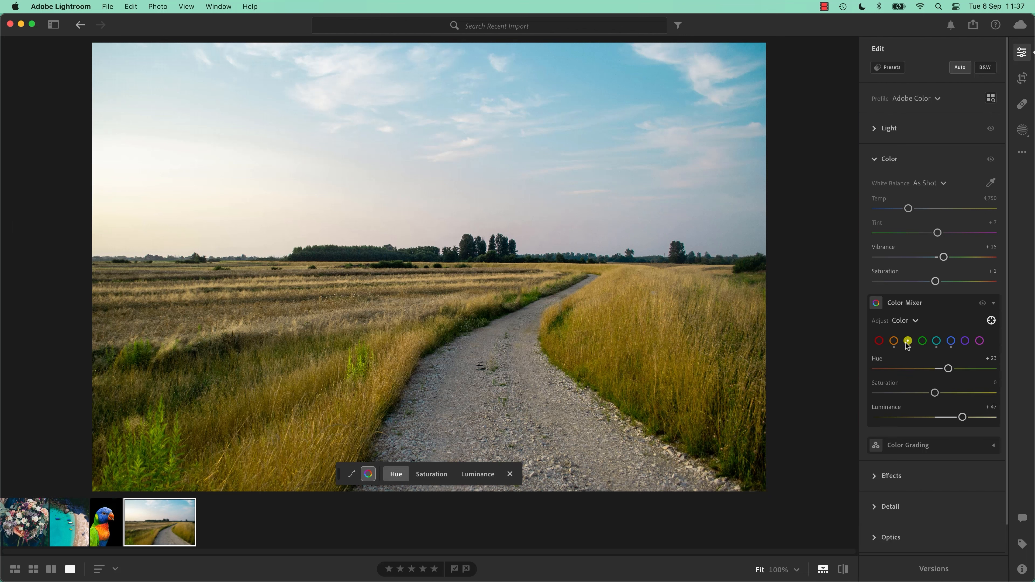
{"action": "left_click_drag", "start_coordinate": [936, 394], "coordinate": [994, 371]}
{"action": "left_click_drag", "start_coordinate": [946, 394], "coordinate": [989, 394]}
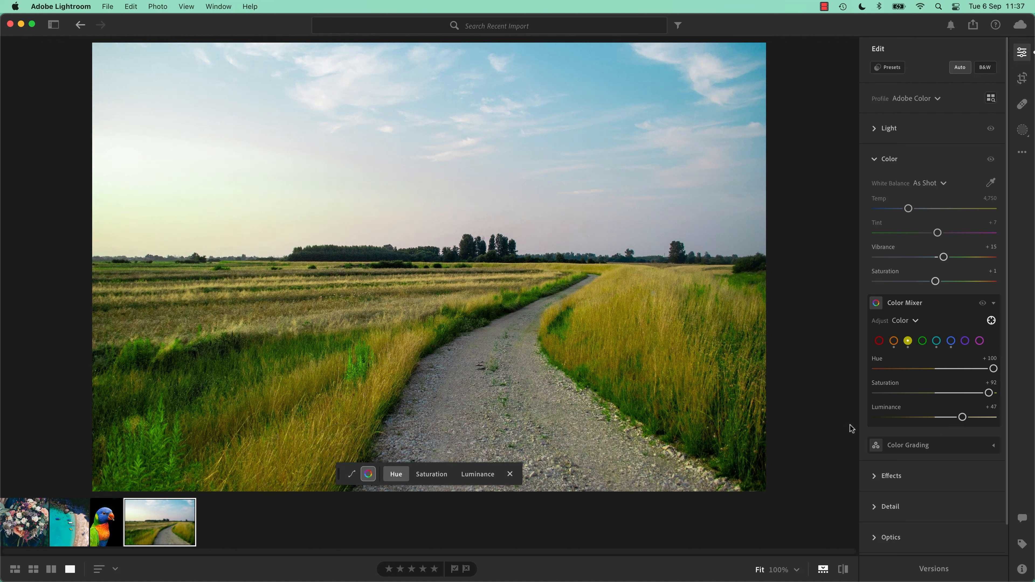
{"action": "left_click", "coordinate": [991, 321]}
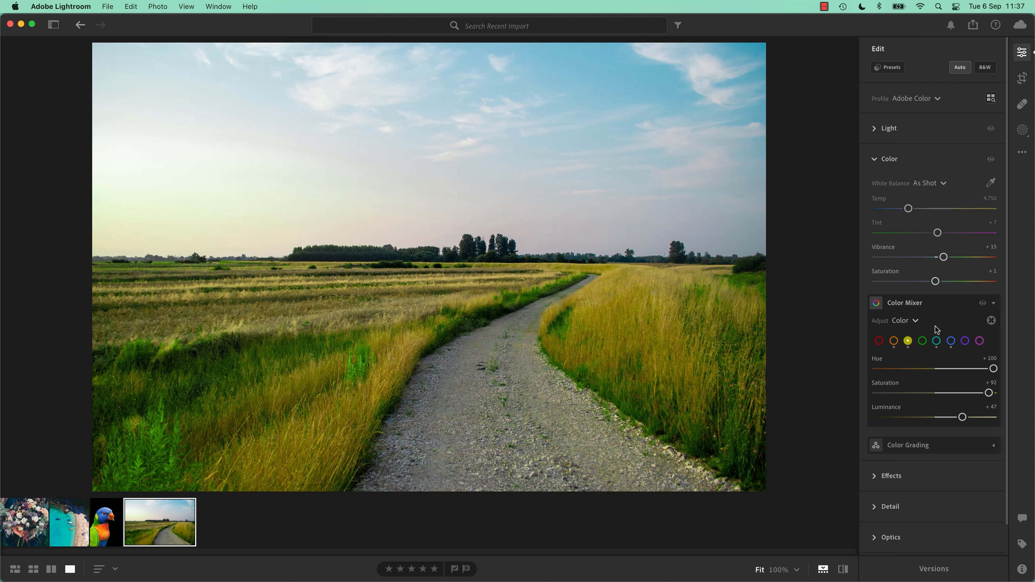
{"action": "key", "text": "super+z"}
{"action": "key", "text": "super+z"}
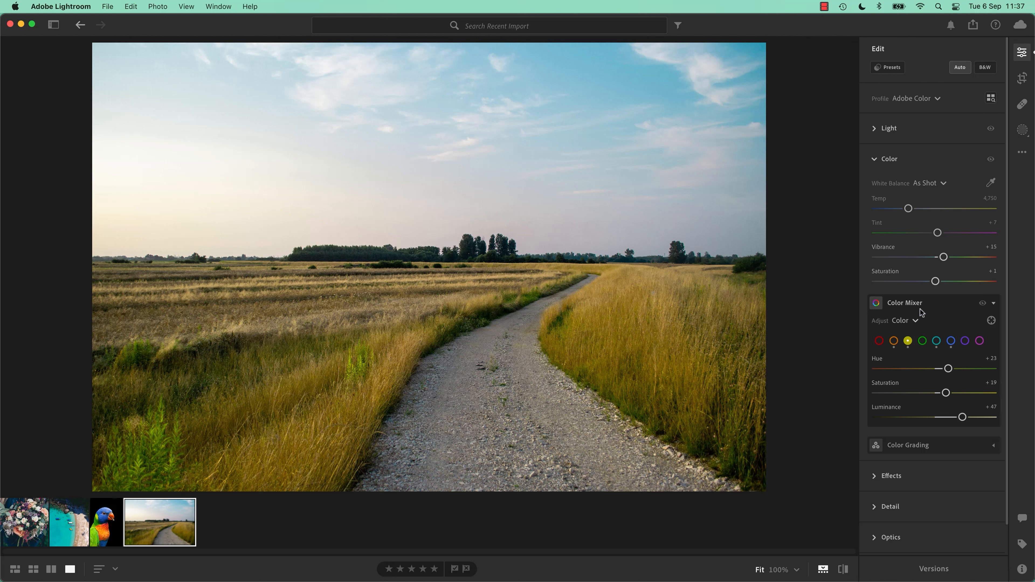
Step: Sample the sky and the distant treeline with targeted adjustment to examine which color ranges they belong to
{"action": "left_click", "coordinate": [991, 322]}
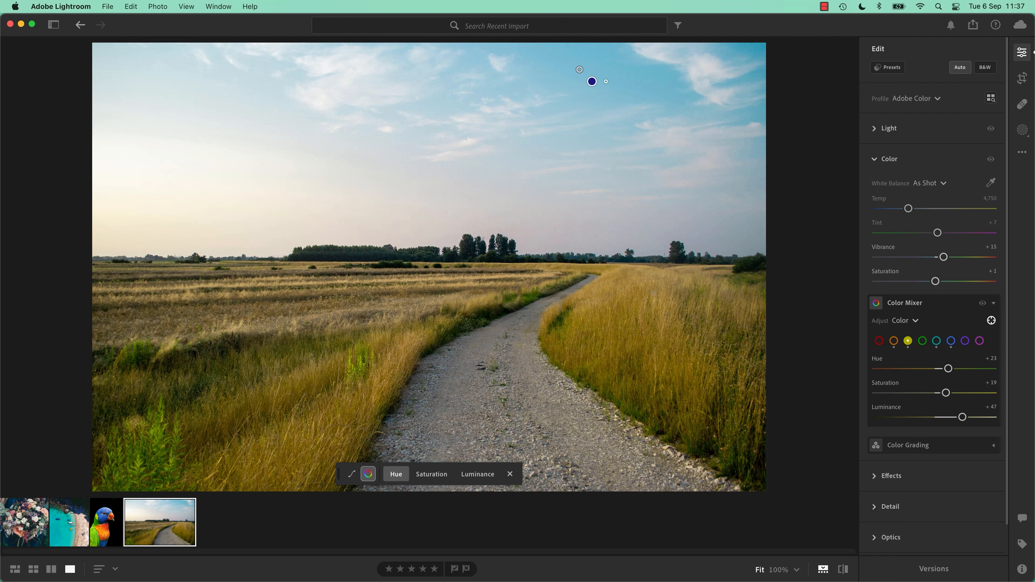
{"action": "left_click", "coordinate": [579, 70]}
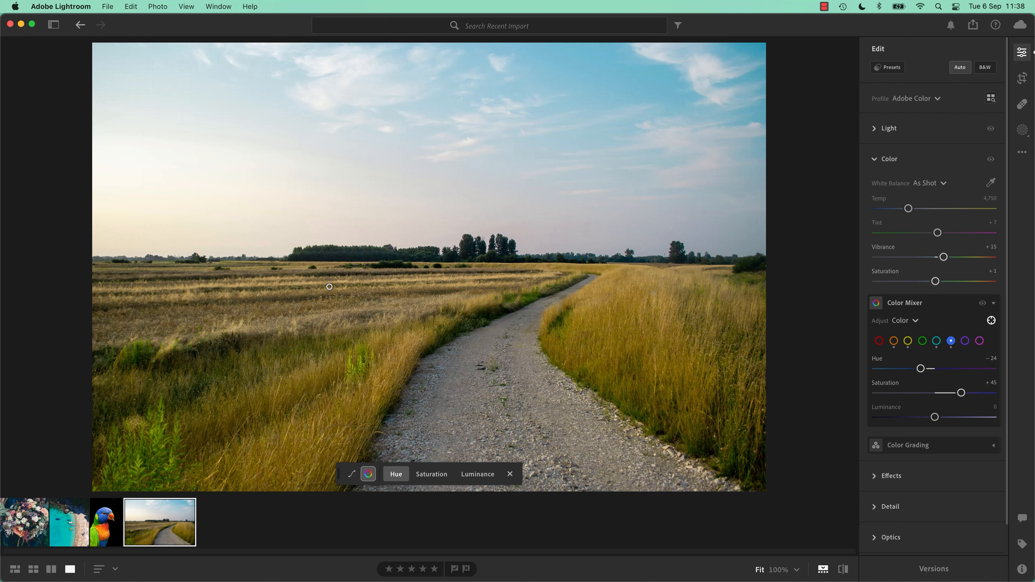
{"action": "left_click", "coordinate": [389, 251]}
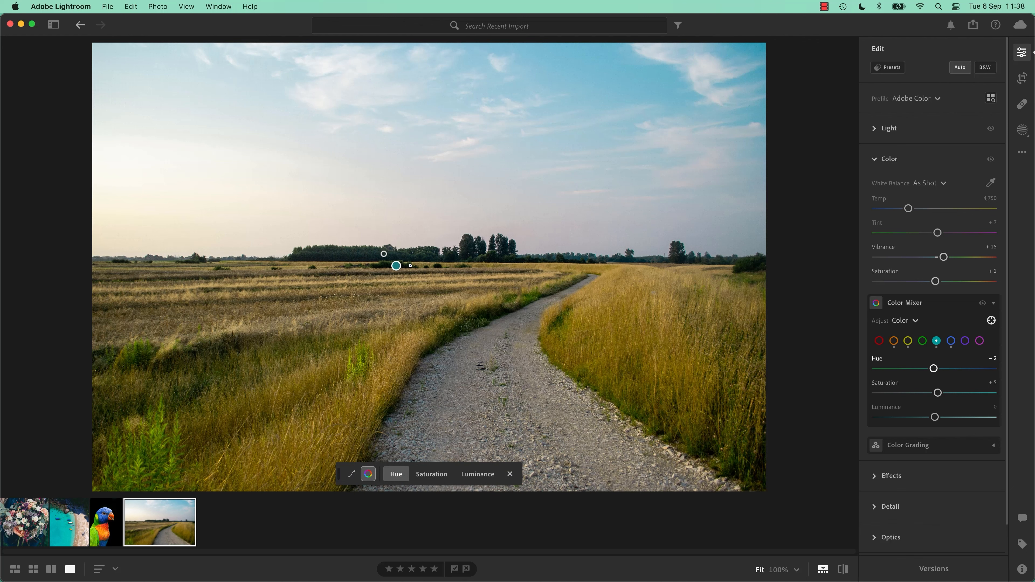
{"action": "left_click_drag", "start_coordinate": [352, 227], "coordinate": [445, 298]}
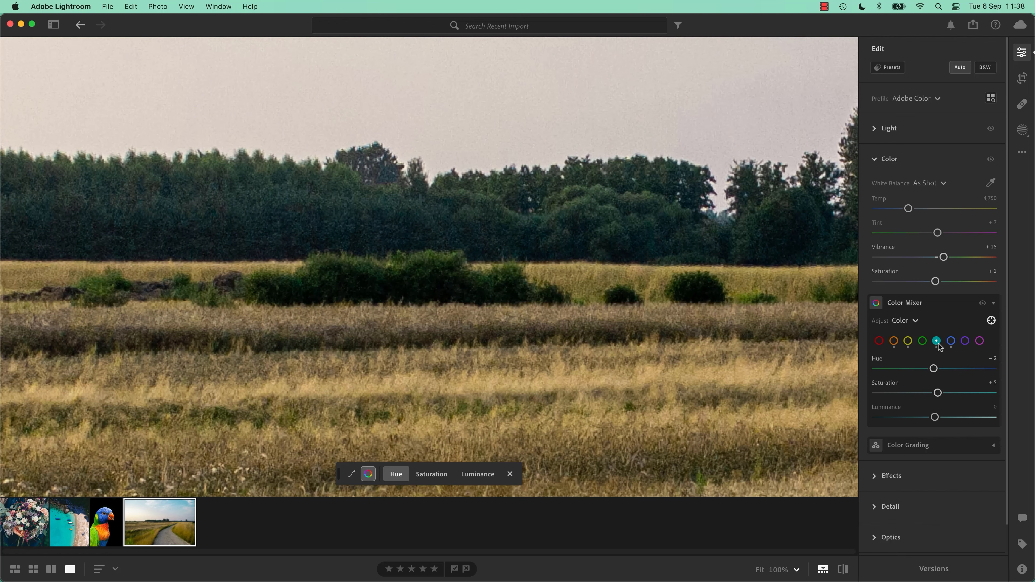
{"action": "left_click", "coordinate": [759, 569]}
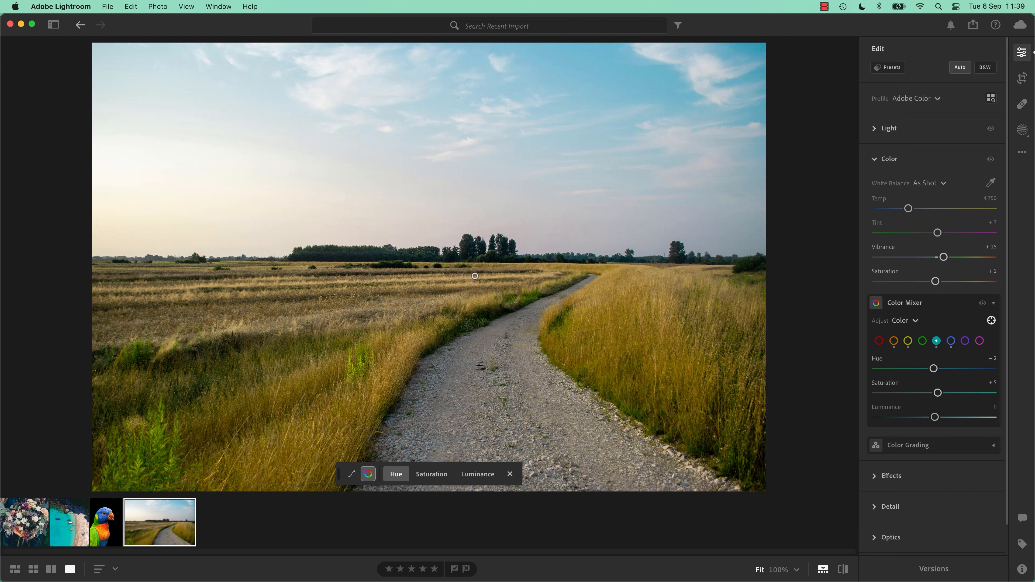
Step: Set the sky's blue saturation to +9 and darken its luminance to -67
{"action": "left_click", "coordinate": [570, 75]}
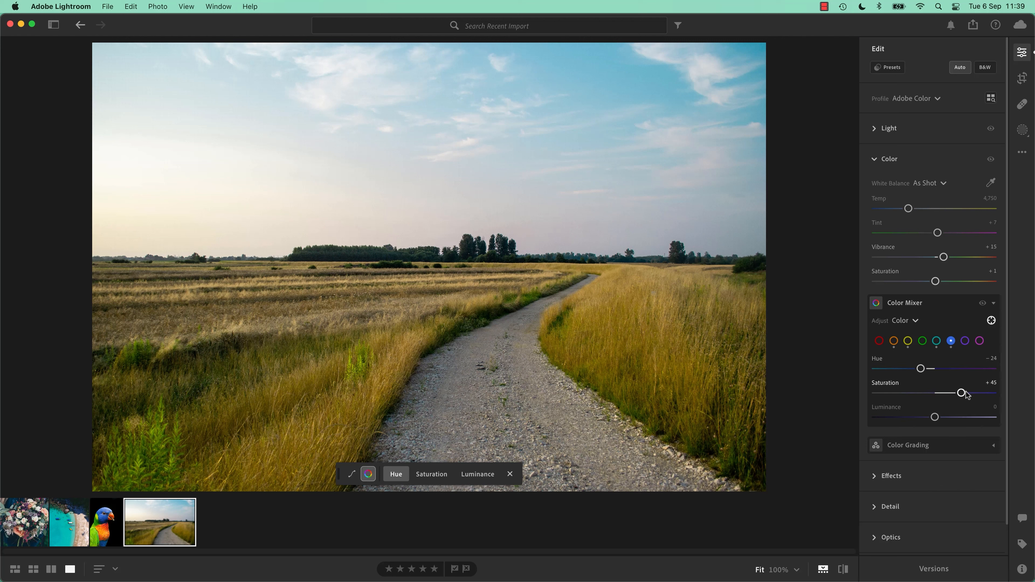
{"action": "left_click_drag", "start_coordinate": [966, 393], "coordinate": [940, 393]}
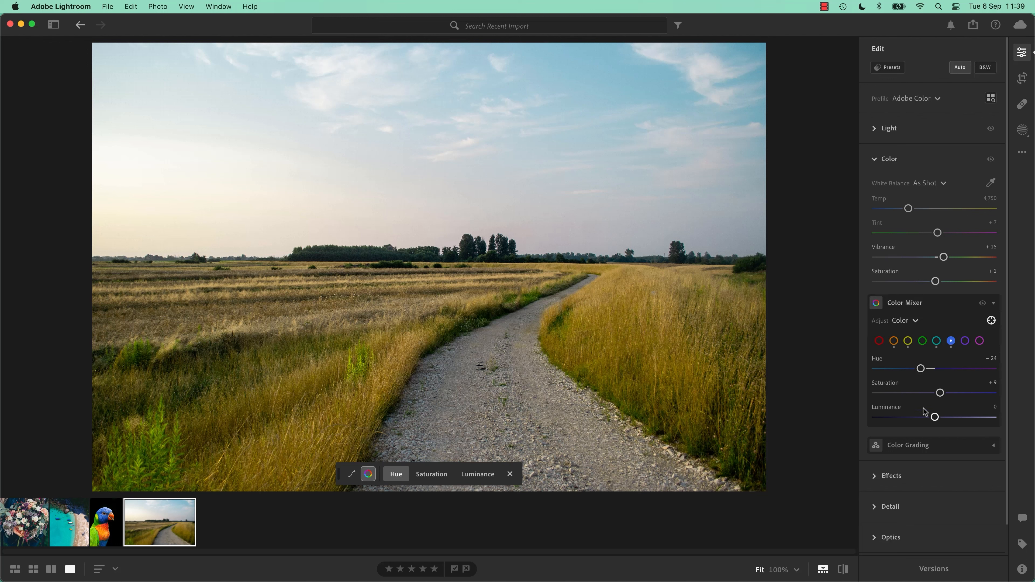
{"action": "left_click", "coordinate": [436, 477]}
{"action": "left_click", "coordinate": [485, 477]}
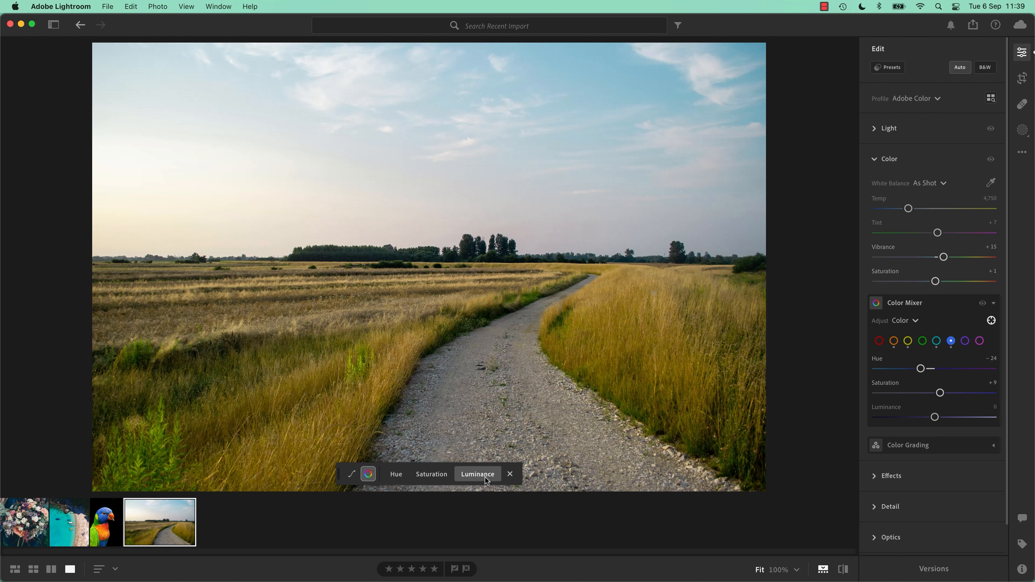
{"action": "left_click_drag", "start_coordinate": [585, 91], "coordinate": [541, 92]}
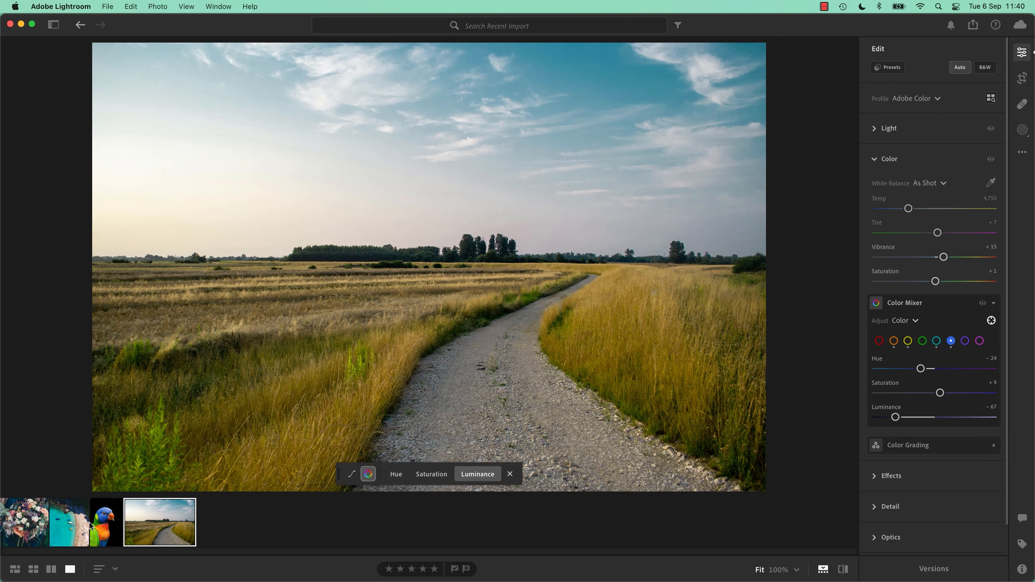
Step: Open the flower bouquet photo and shift the peach rose's orange hue to -47 with targeted adjustment
{"action": "left_click", "coordinate": [25, 527]}
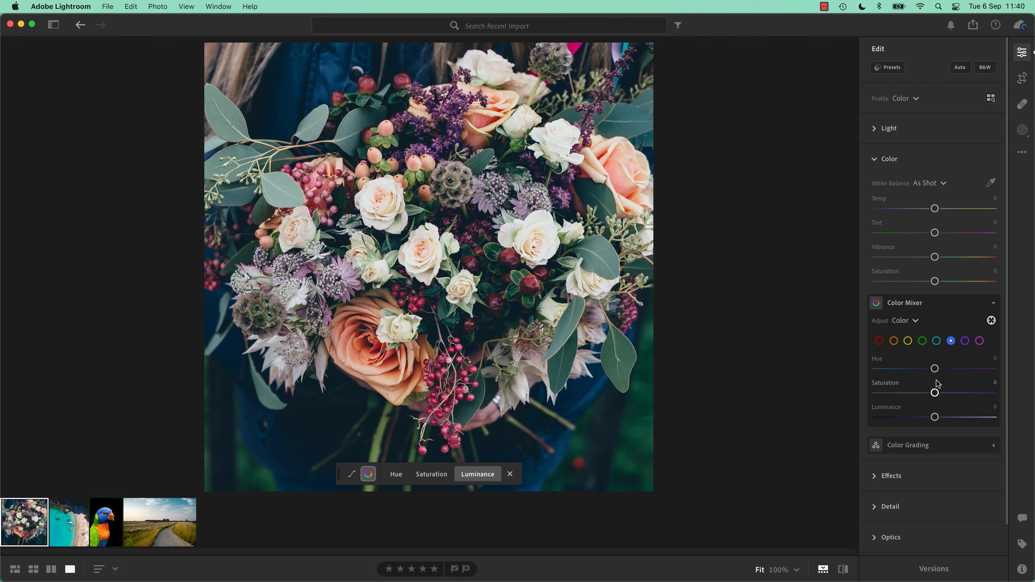
{"action": "left_click", "coordinate": [396, 475]}
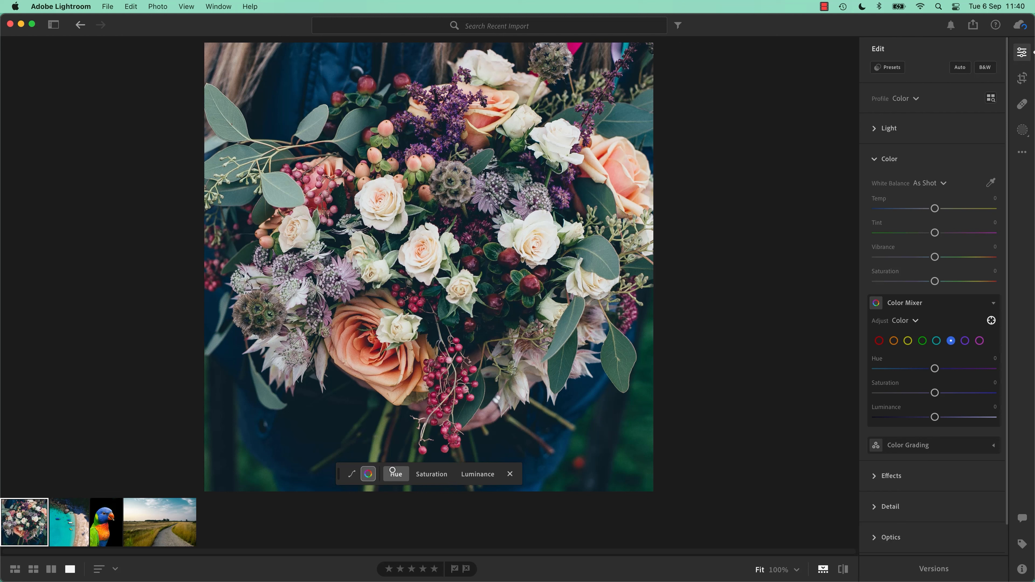
{"action": "left_click_drag", "start_coordinate": [392, 372], "coordinate": [370, 373]}
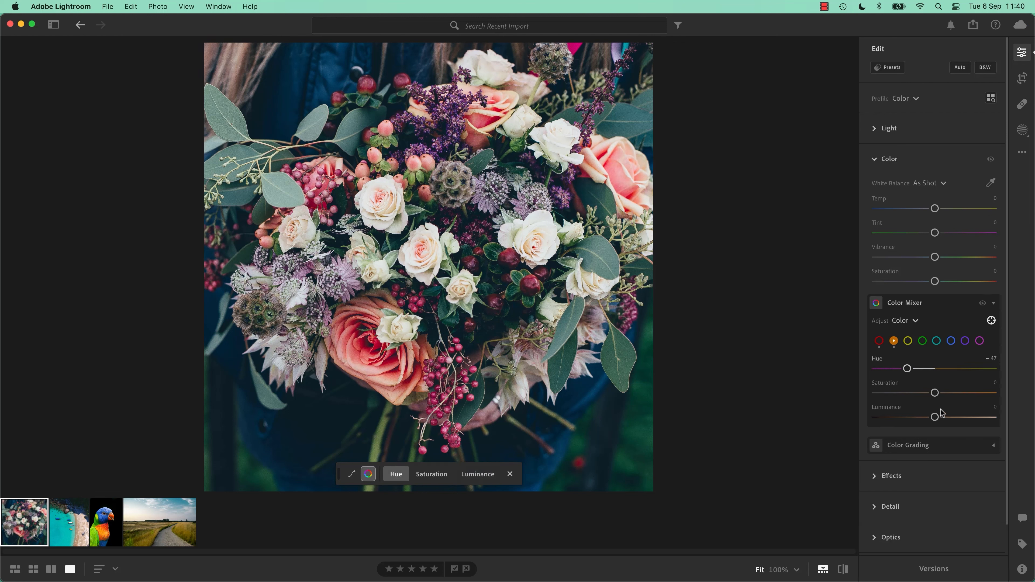